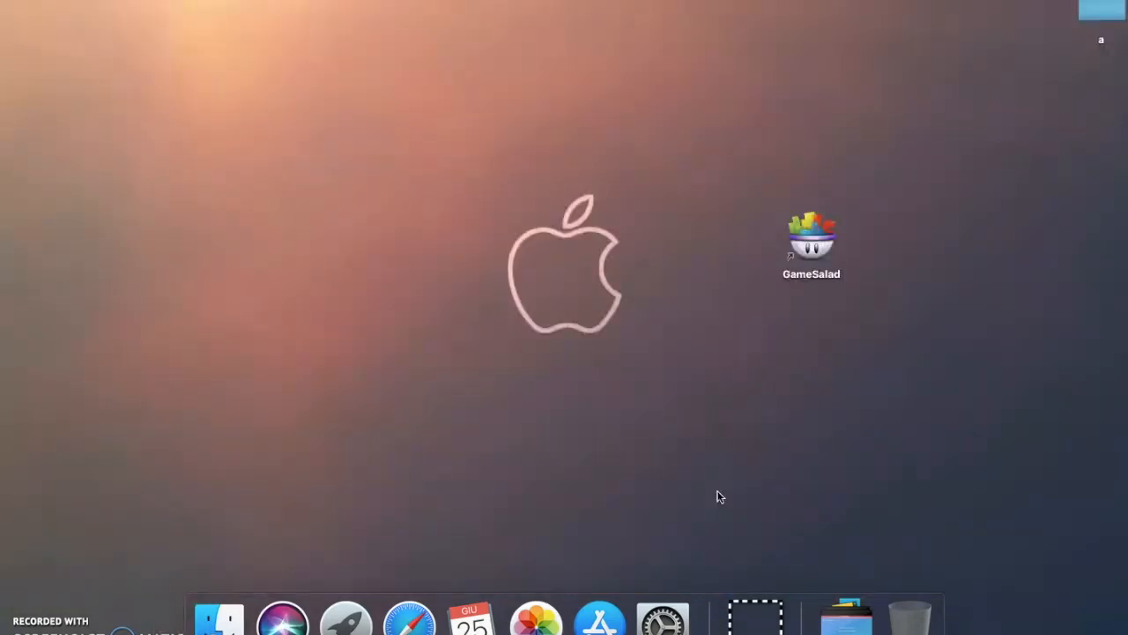
Launch GameSalad and open the Initial Scene of the existing project in the scene editor
{"action": "double_click", "coordinate": [842, 269]}
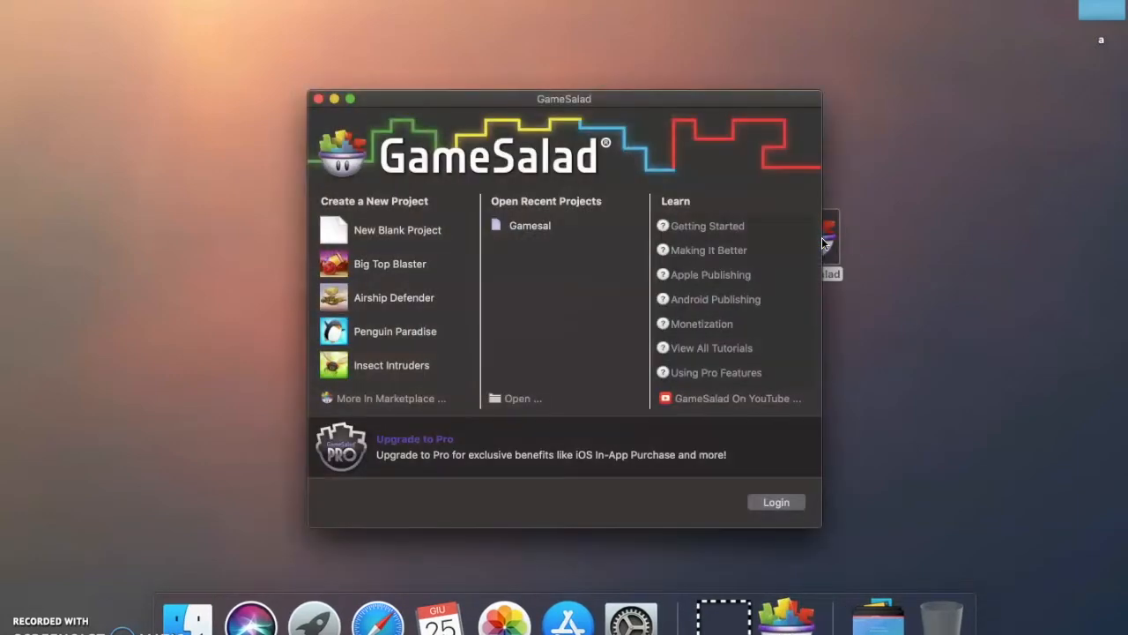
{"action": "left_click", "coordinate": [903, 234]}
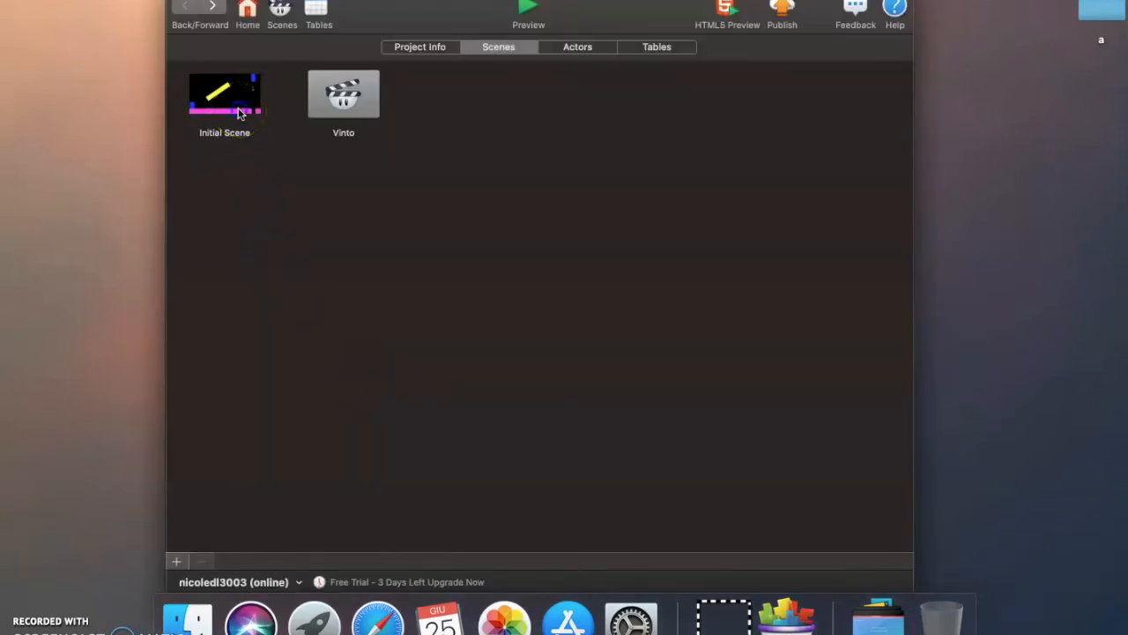
{"action": "double_click", "coordinate": [224, 102]}
{"action": "left_click", "coordinate": [640, 394]}
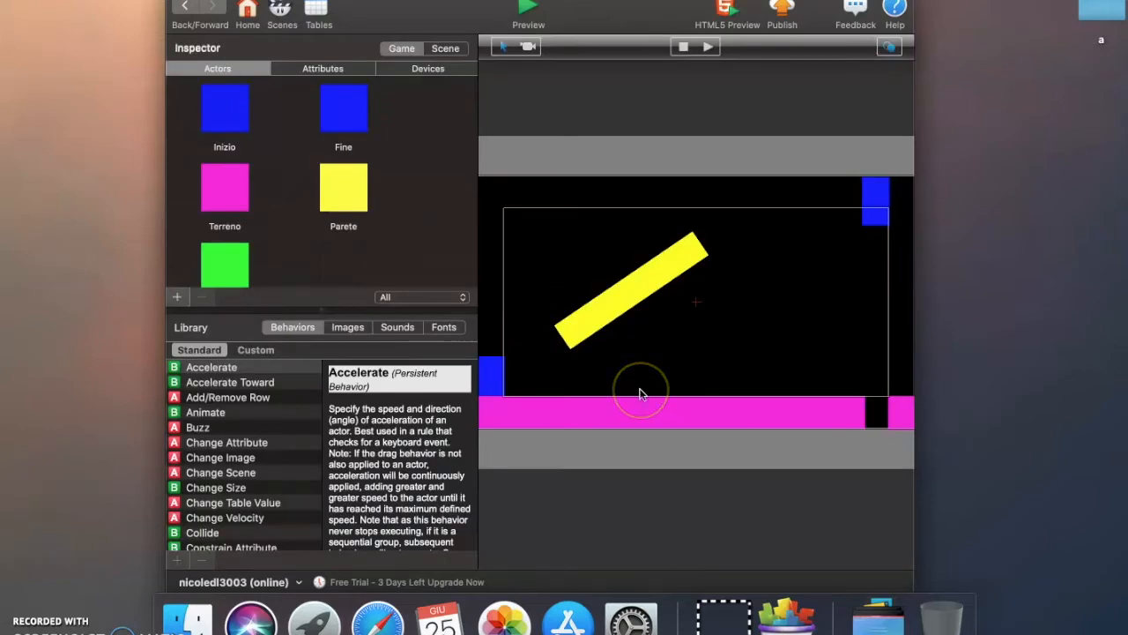
Move the yellow wall toward the right side of the scene and preview the game, repositioning the wall during play
{"action": "left_click_drag", "start_coordinate": [628, 291], "coordinate": [777, 313]}
{"action": "left_click", "coordinate": [532, 11]}
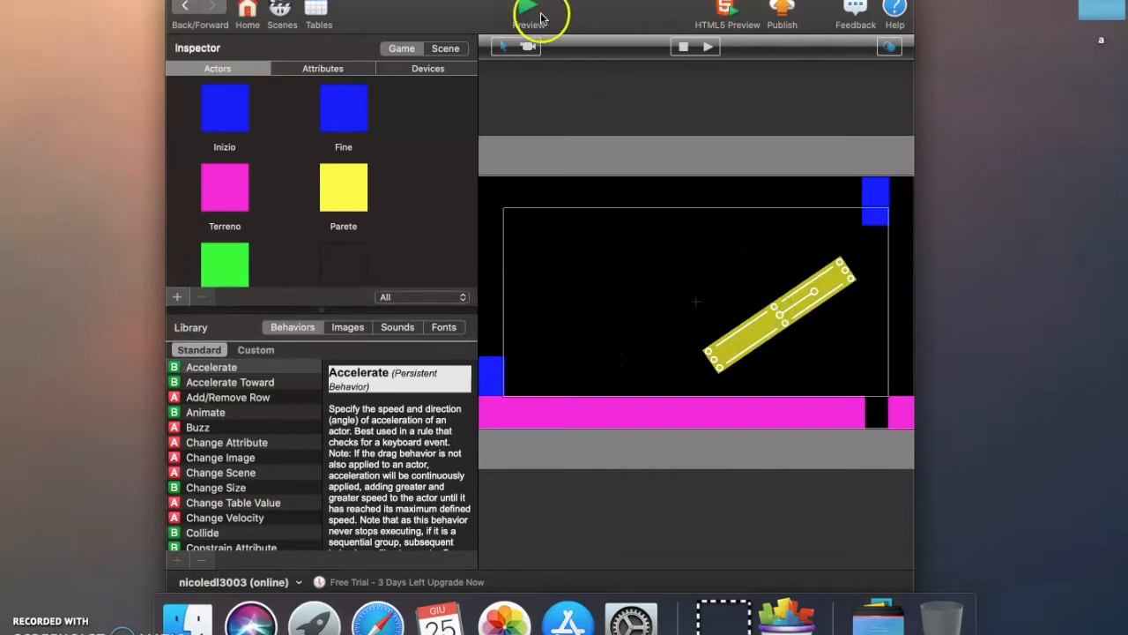
{"action": "left_click_drag", "start_coordinate": [634, 247], "coordinate": [708, 262]}
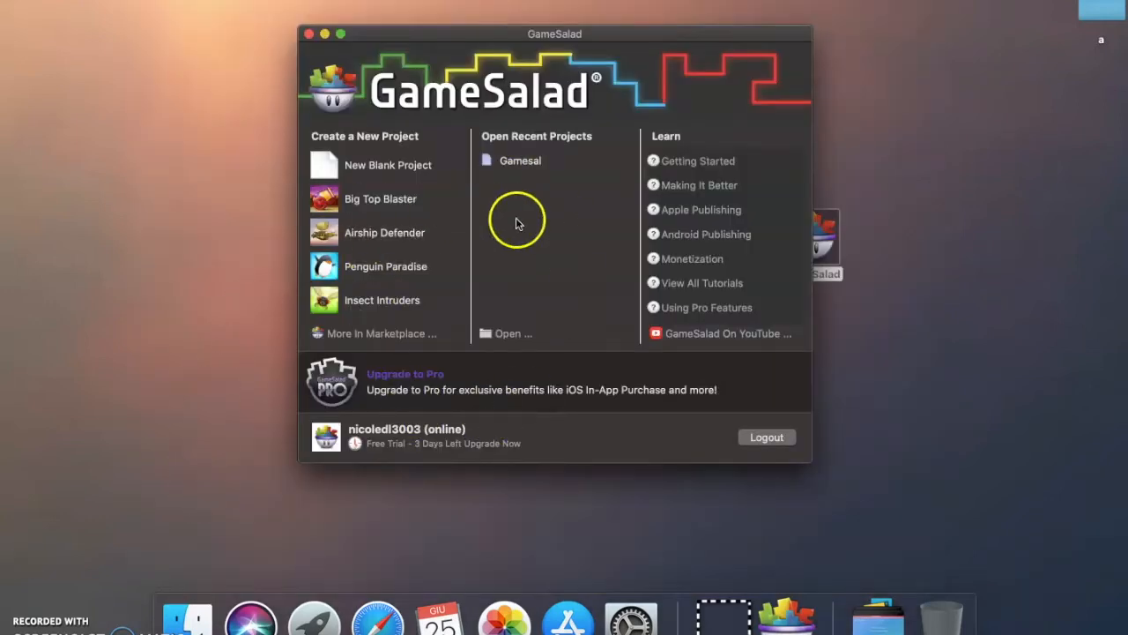
Create a new blank project and set its title to test1
{"action": "left_click", "coordinate": [413, 168]}
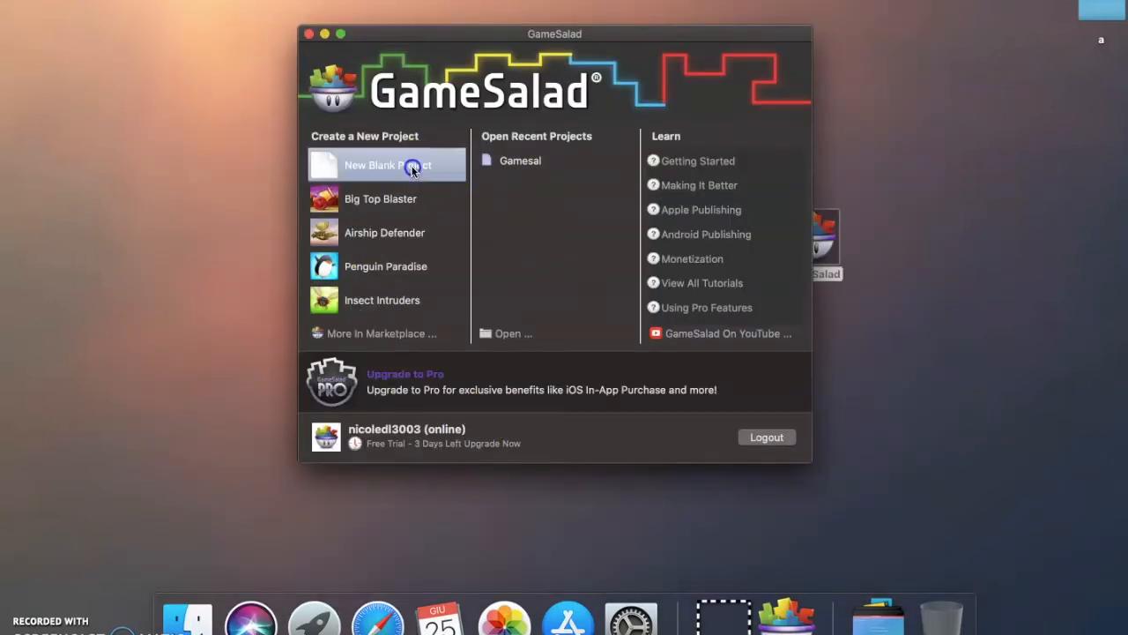
{"action": "double_click", "coordinate": [413, 168]}
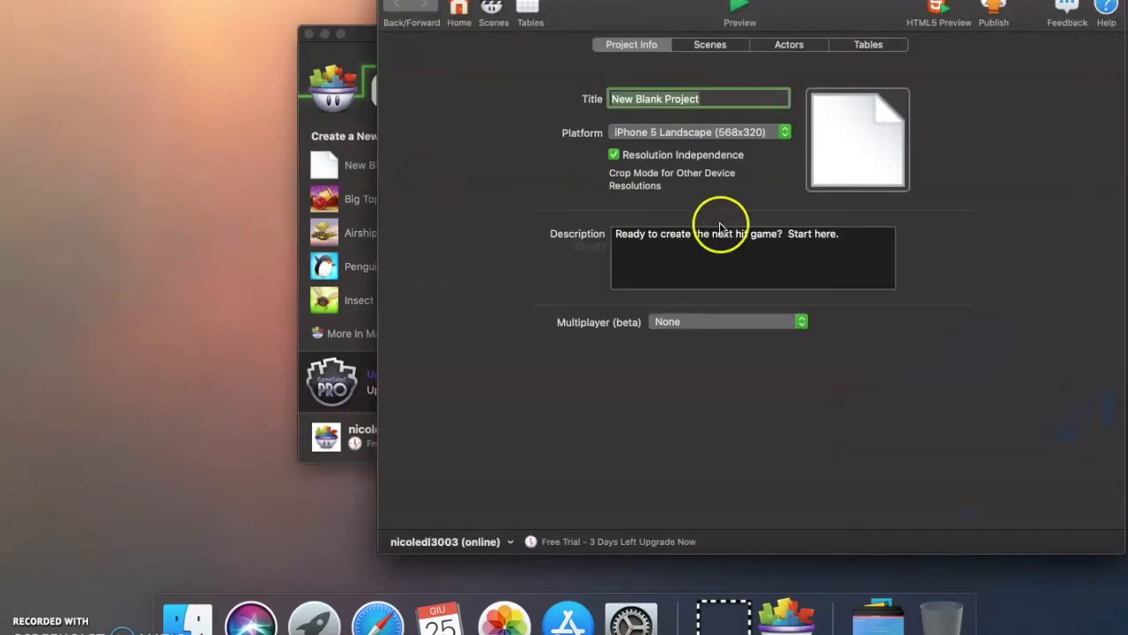
{"action": "left_click_drag", "start_coordinate": [652, 4], "coordinate": [435, 2]}
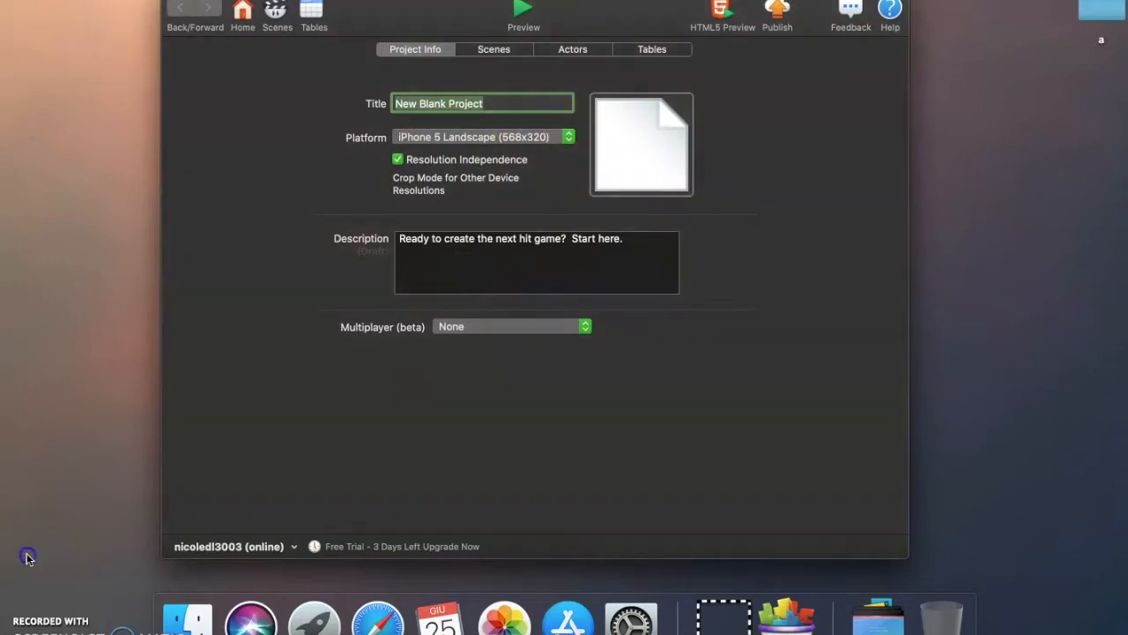
{"action": "type", "text": "test1"}
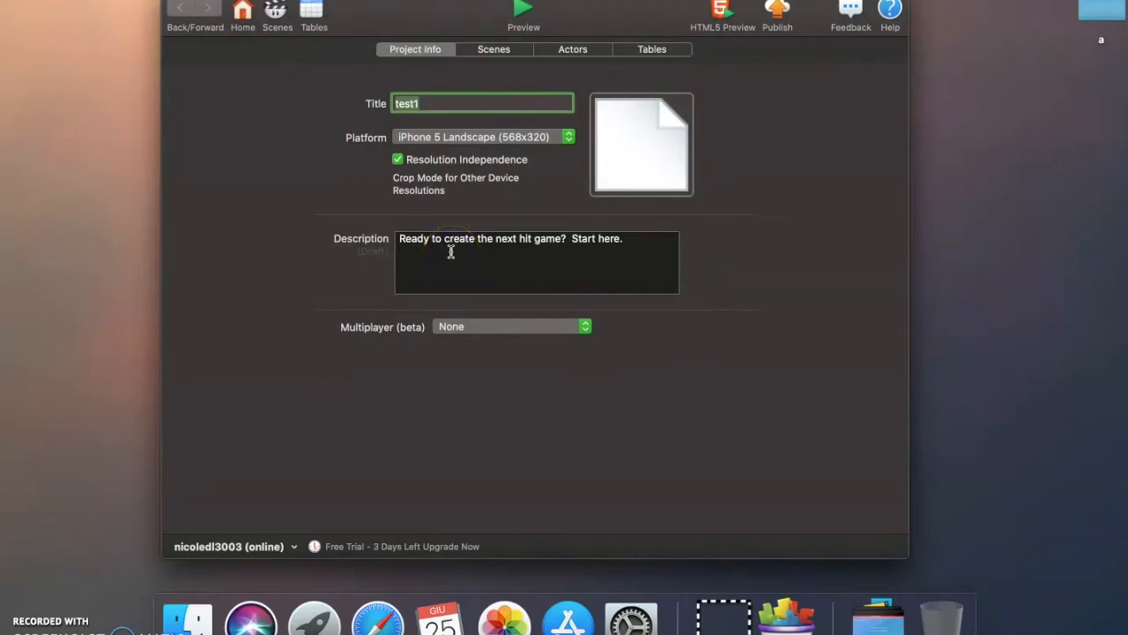
Open the test1 project's Initial Scene in the scene editor
{"action": "left_click", "coordinate": [491, 50]}
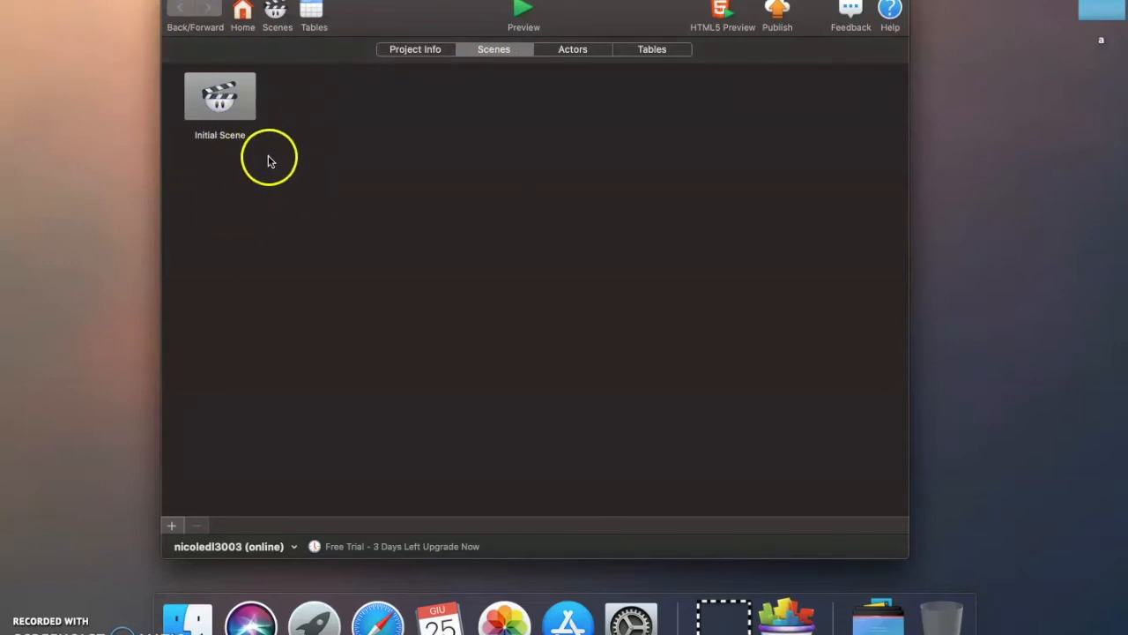
{"action": "double_click", "coordinate": [225, 101]}
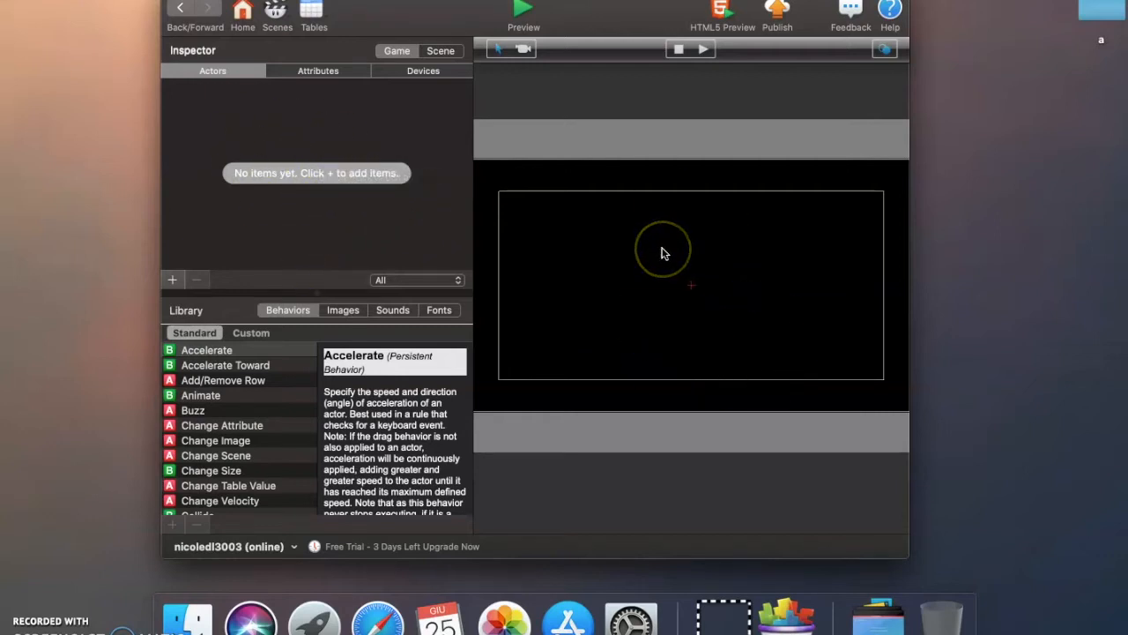
{"action": "left_click", "coordinate": [180, 7]}
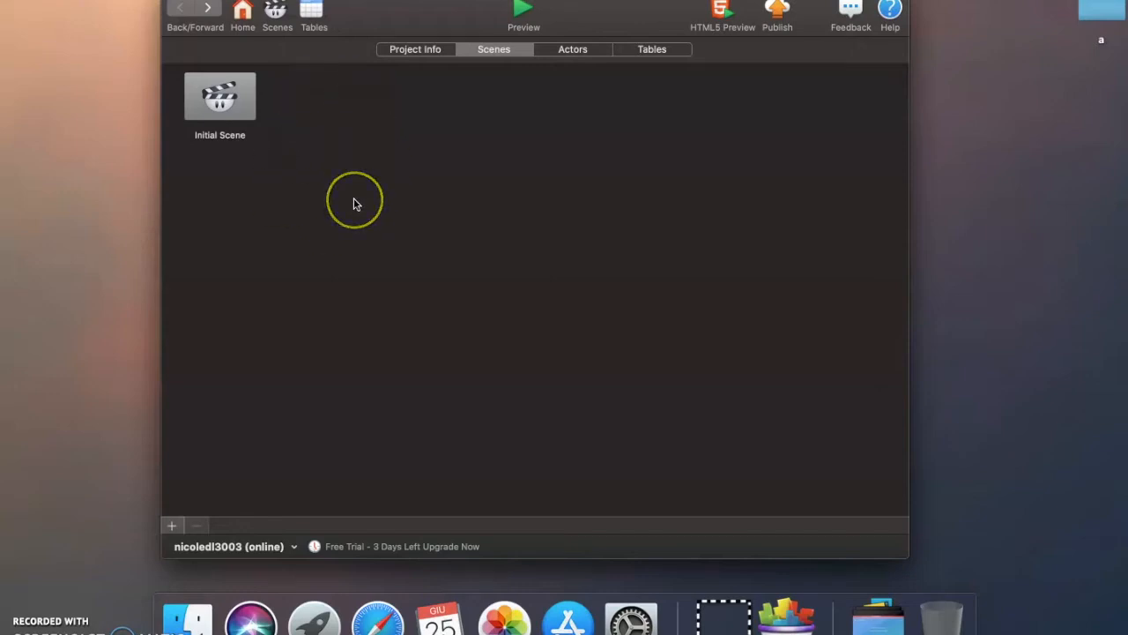
{"action": "double_click", "coordinate": [231, 114]}
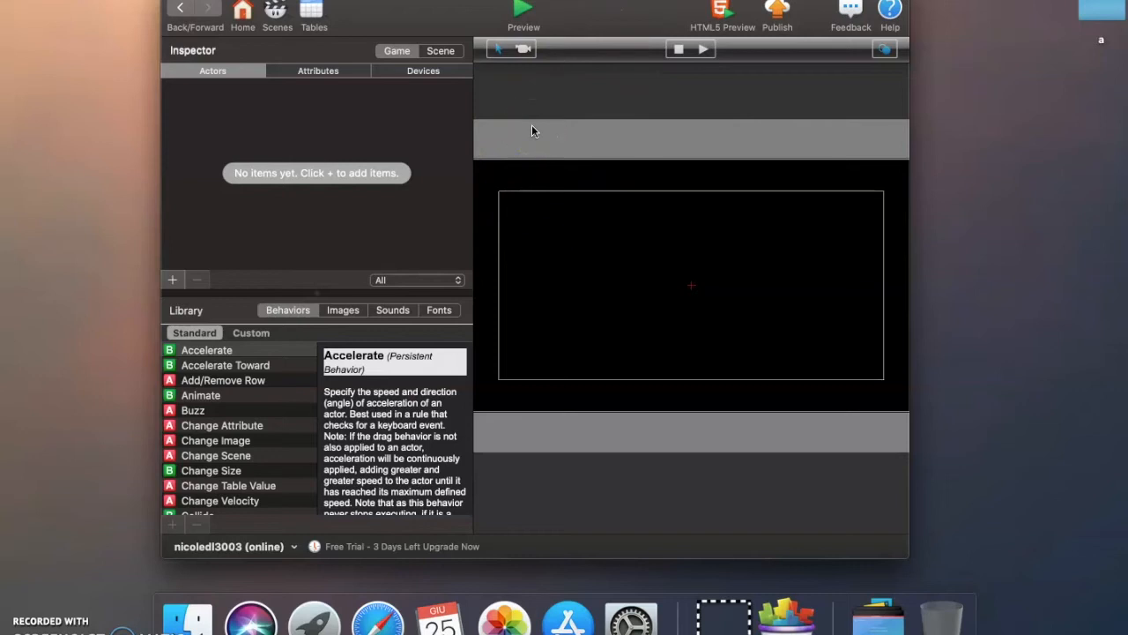
Add a new actor to the project and open it for editing
{"action": "left_click", "coordinate": [286, 450]}
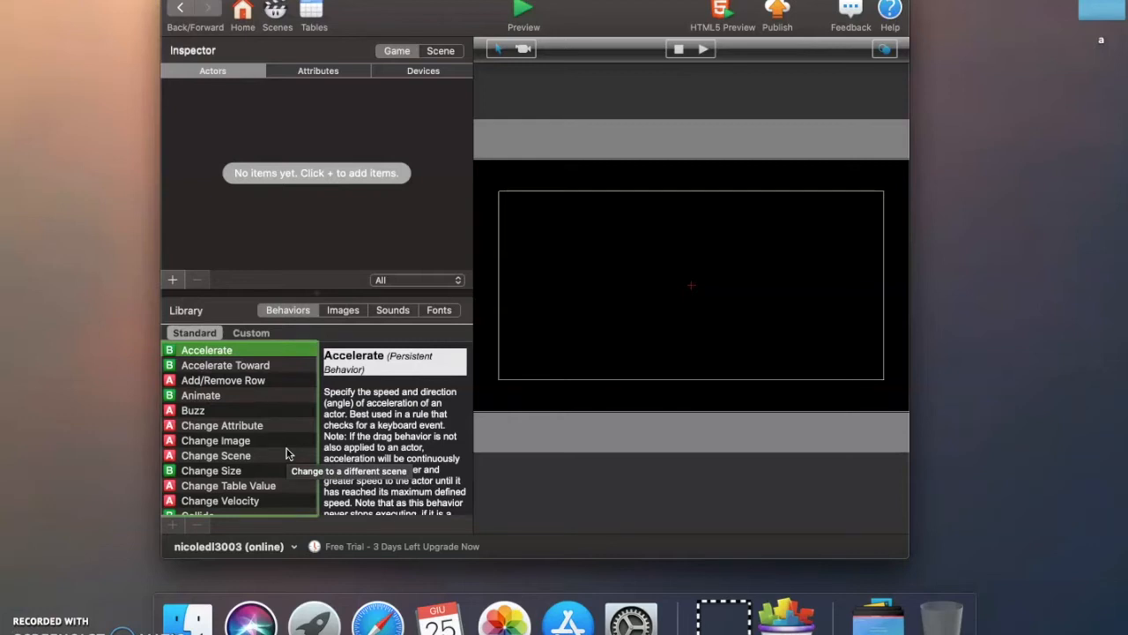
{"action": "left_click", "coordinate": [172, 280]}
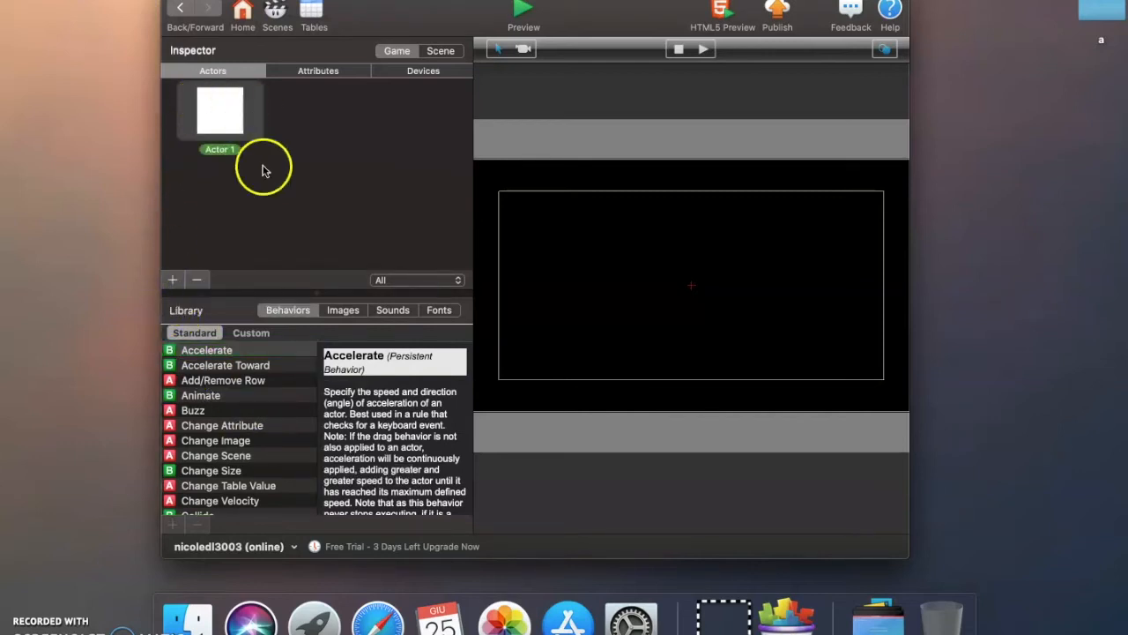
{"action": "left_click", "coordinate": [219, 149]}
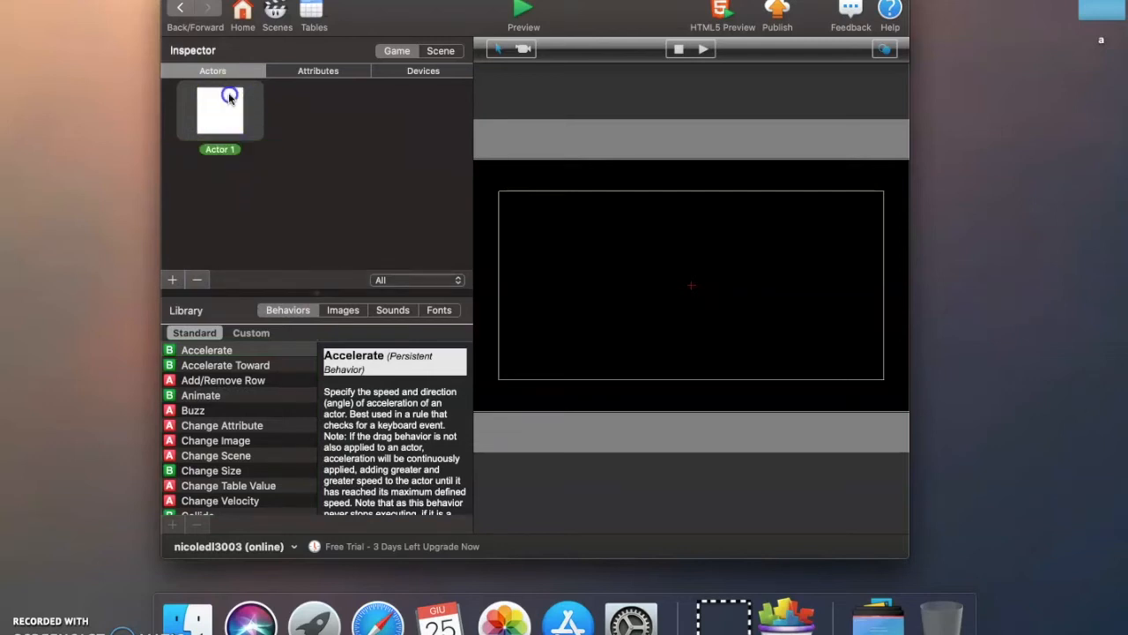
{"action": "double_click", "coordinate": [221, 104]}
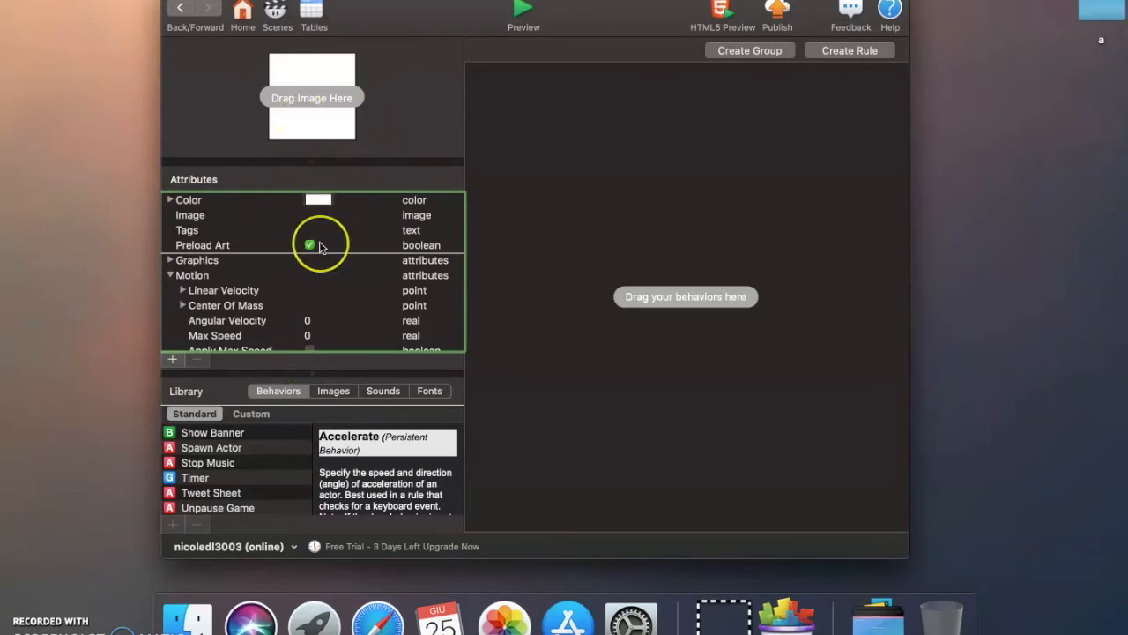
Examine the new actor's attributes and view its color picker without changing the color
{"action": "scroll", "coordinate": [322, 244], "scroll_direction": "up", "scroll_amount": 3}
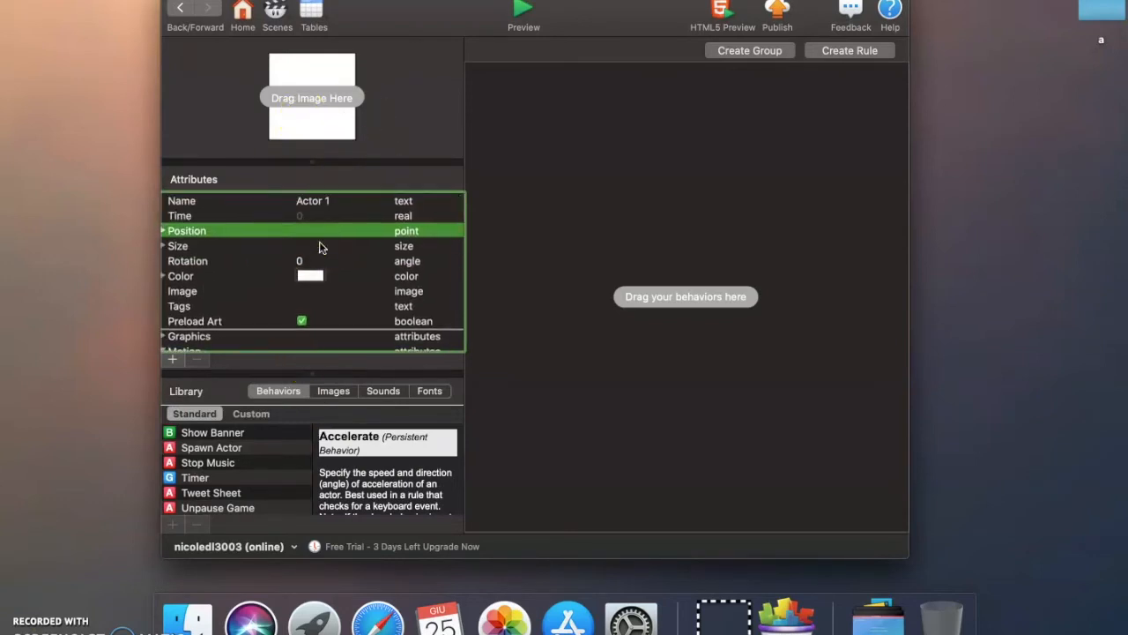
{"action": "scroll", "coordinate": [320, 247], "scroll_direction": "down", "scroll_amount": 3}
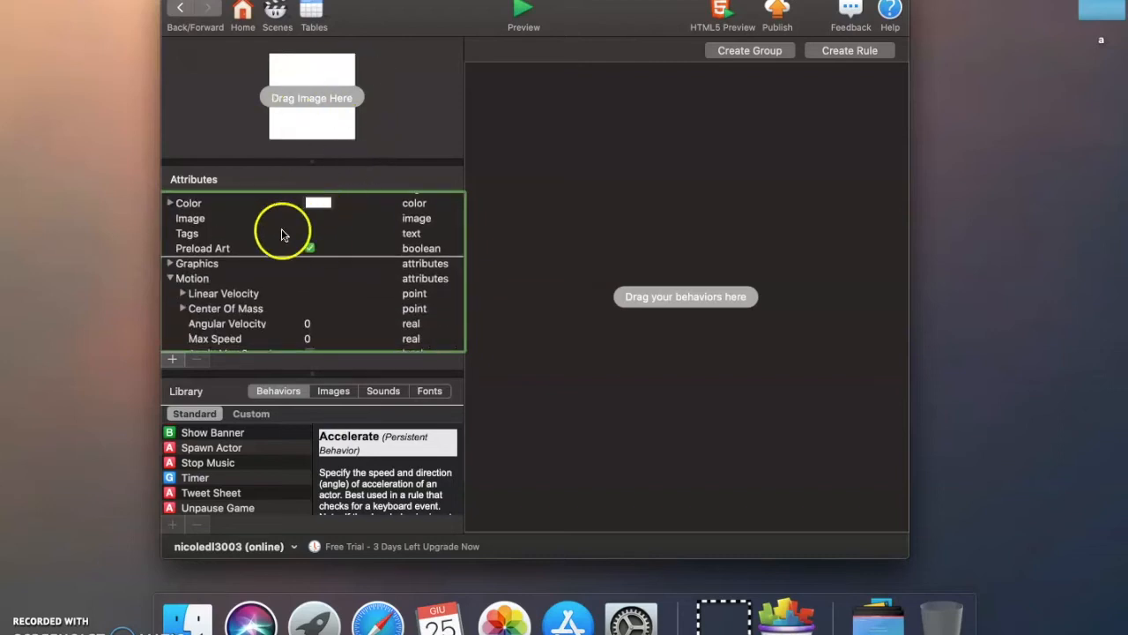
{"action": "scroll", "coordinate": [290, 327], "scroll_direction": "up", "scroll_amount": 3}
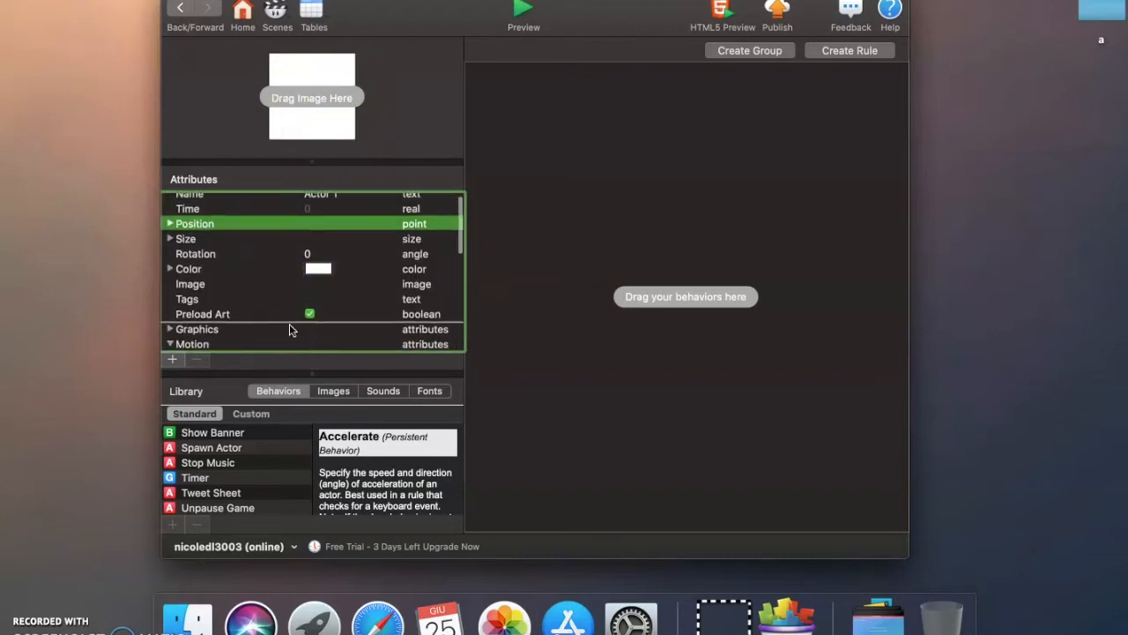
{"action": "left_click", "coordinate": [316, 268]}
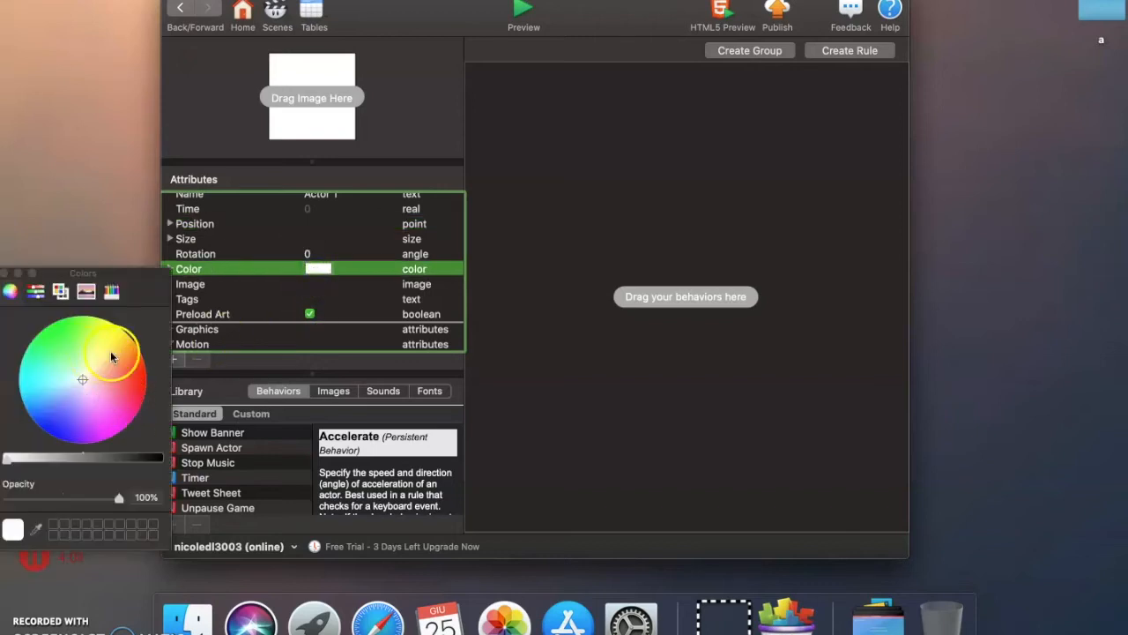
{"action": "left_click", "coordinate": [6, 273]}
Add a Timer behavior to Actor 1 that runs every 10 seconds, and return to the scene
{"action": "scroll", "coordinate": [252, 486], "scroll_direction": "down", "scroll_amount": 1}
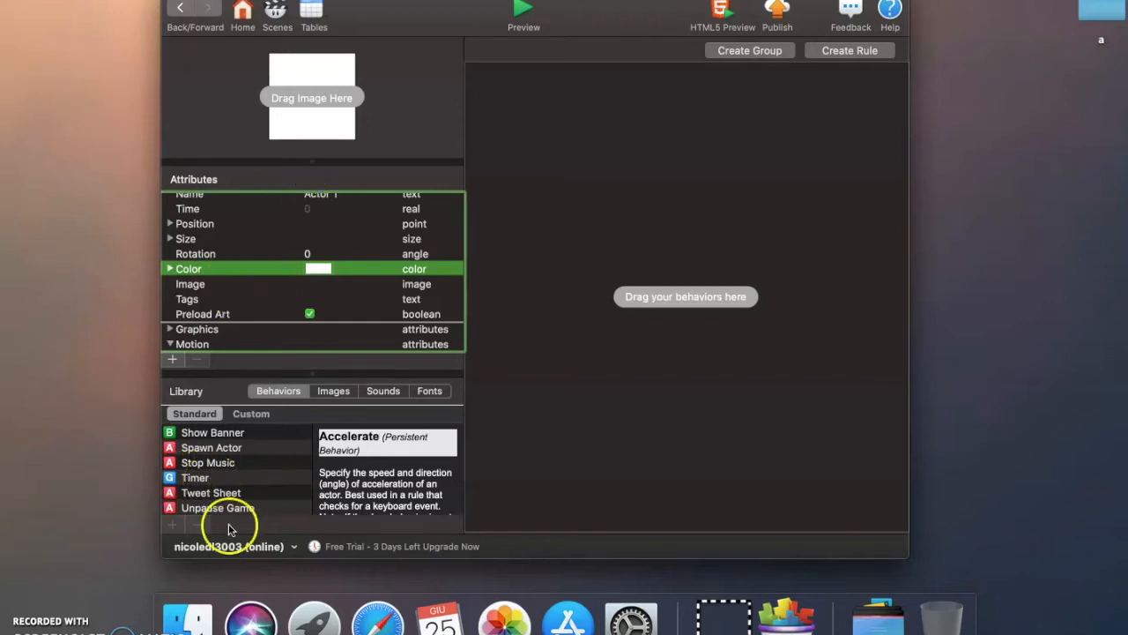
{"action": "left_click", "coordinate": [196, 477]}
{"action": "left_click_drag", "start_coordinate": [196, 480], "coordinate": [536, 100]}
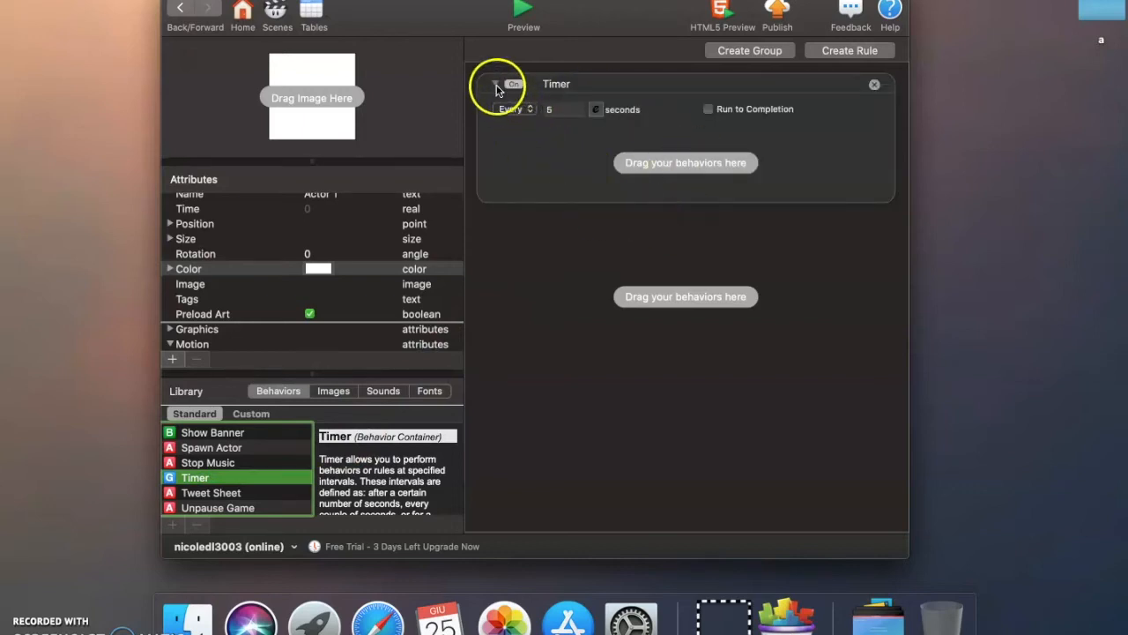
{"action": "left_click", "coordinate": [573, 108]}
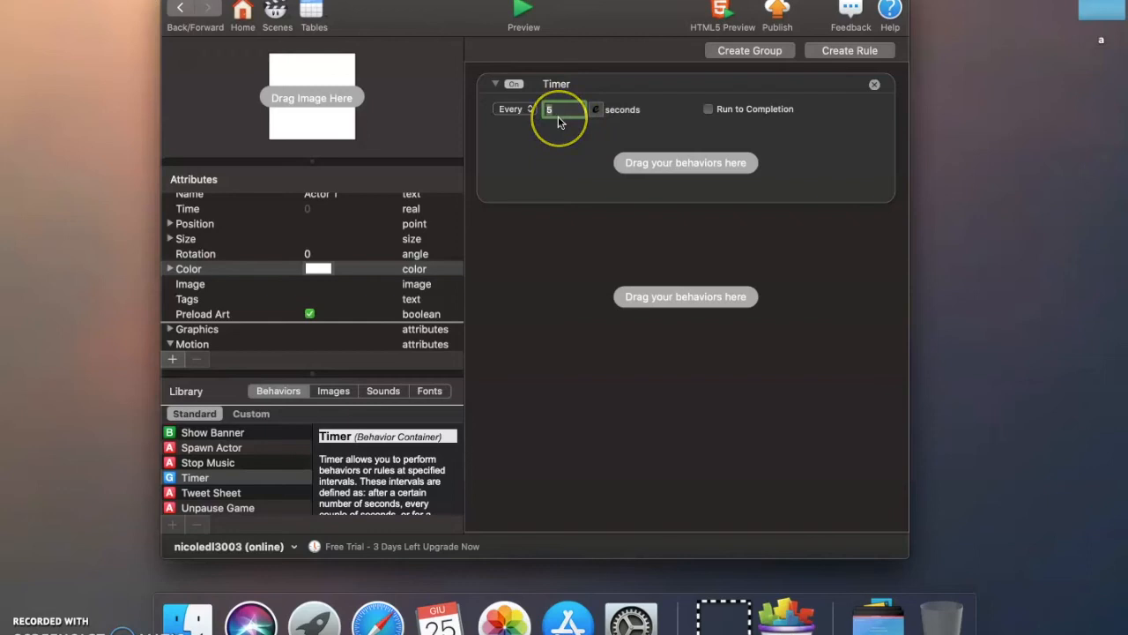
{"action": "left_click", "coordinate": [558, 114]}
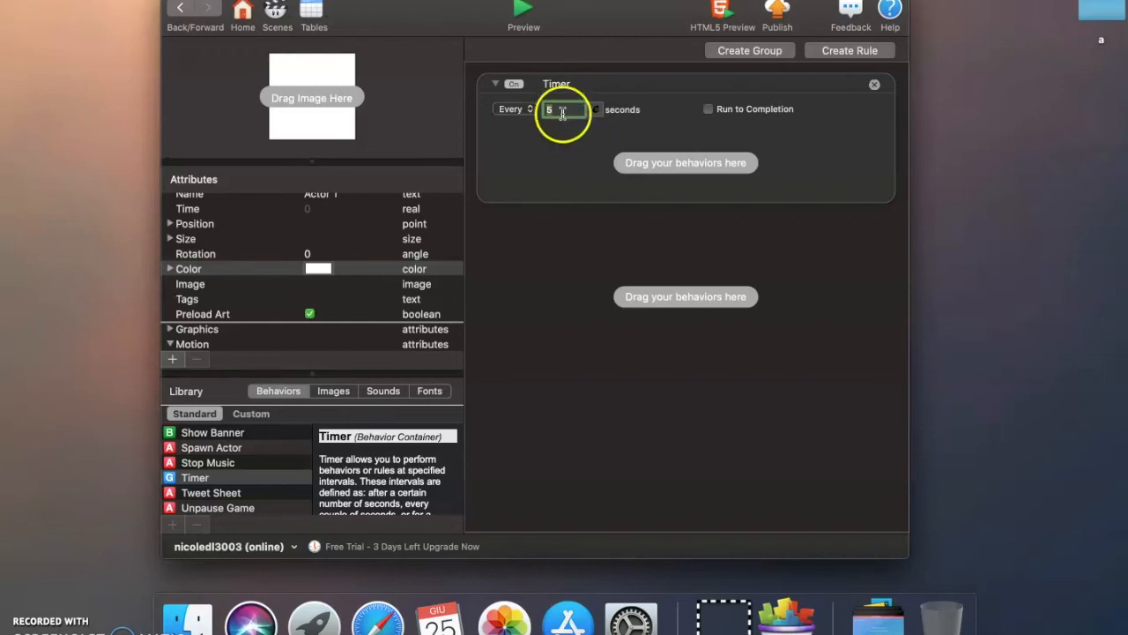
{"action": "left_click", "coordinate": [561, 108]}
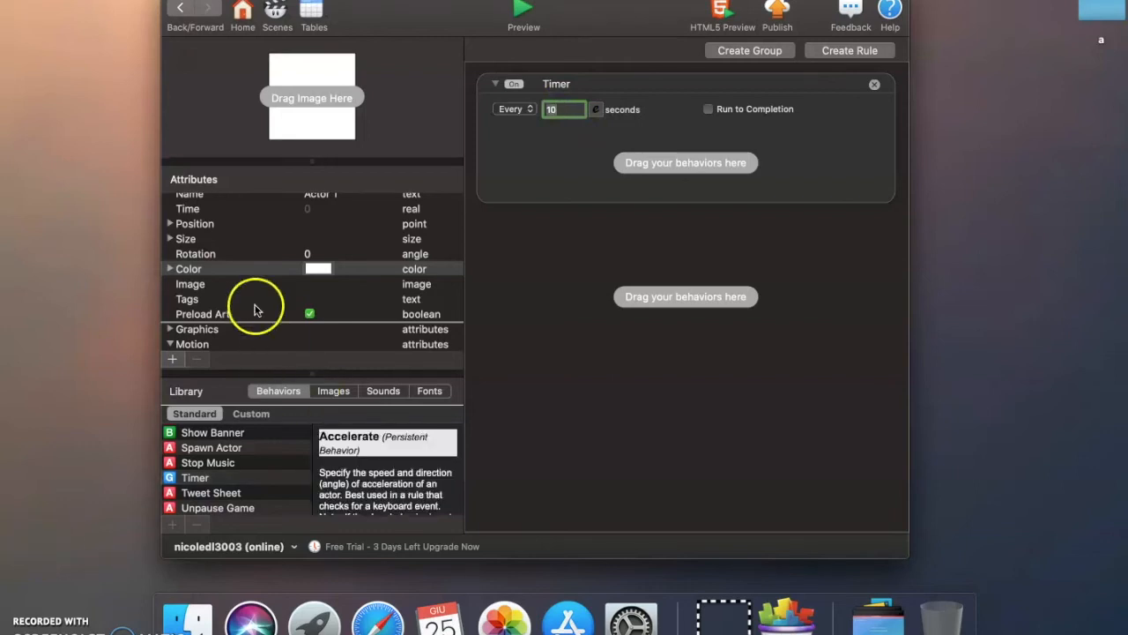
{"action": "left_click", "coordinate": [180, 8]}
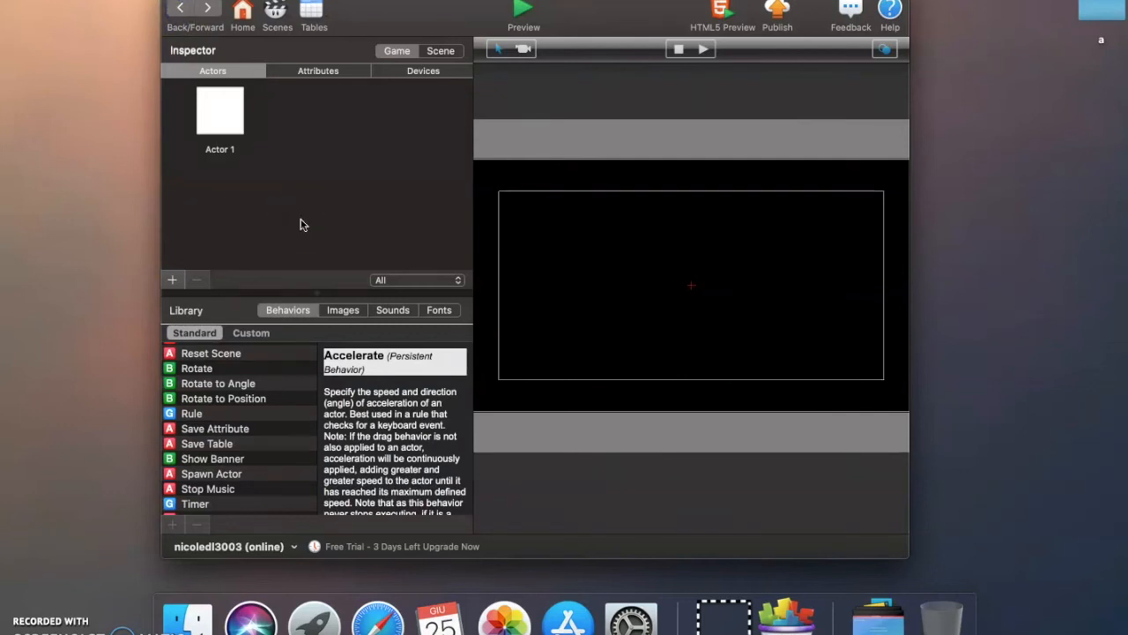
Place Actor 1 in the scene's upper-right corner and narrow it into a tall rectangle
{"action": "left_click", "coordinate": [220, 113]}
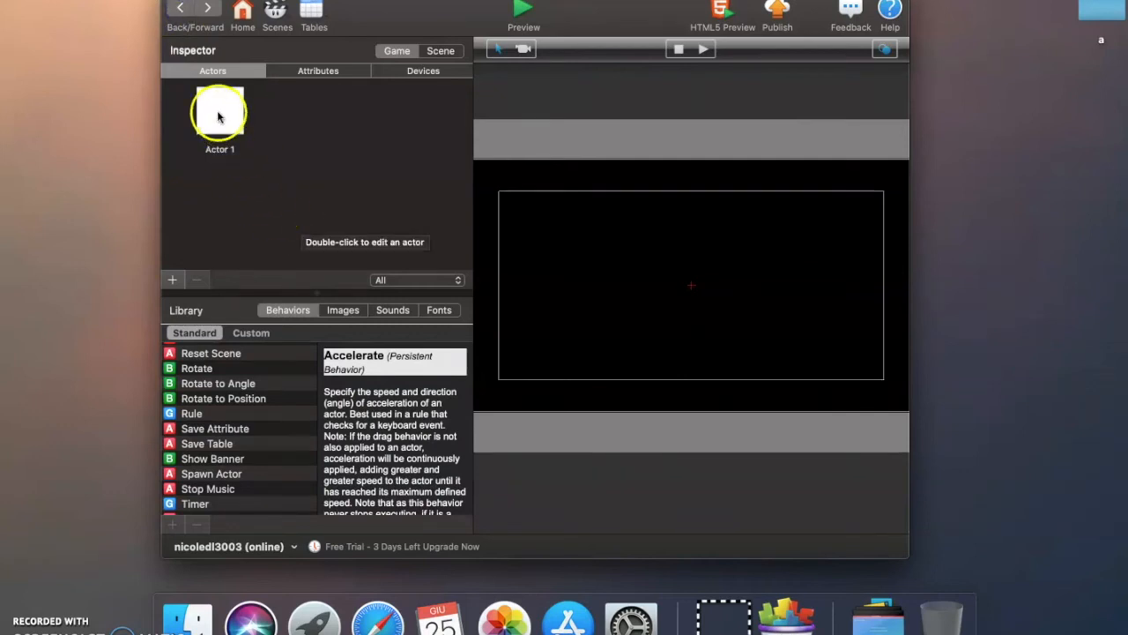
{"action": "left_click_drag", "start_coordinate": [222, 114], "coordinate": [854, 231]}
{"action": "left_click", "coordinate": [875, 239]}
{"action": "left_click", "coordinate": [880, 237]}
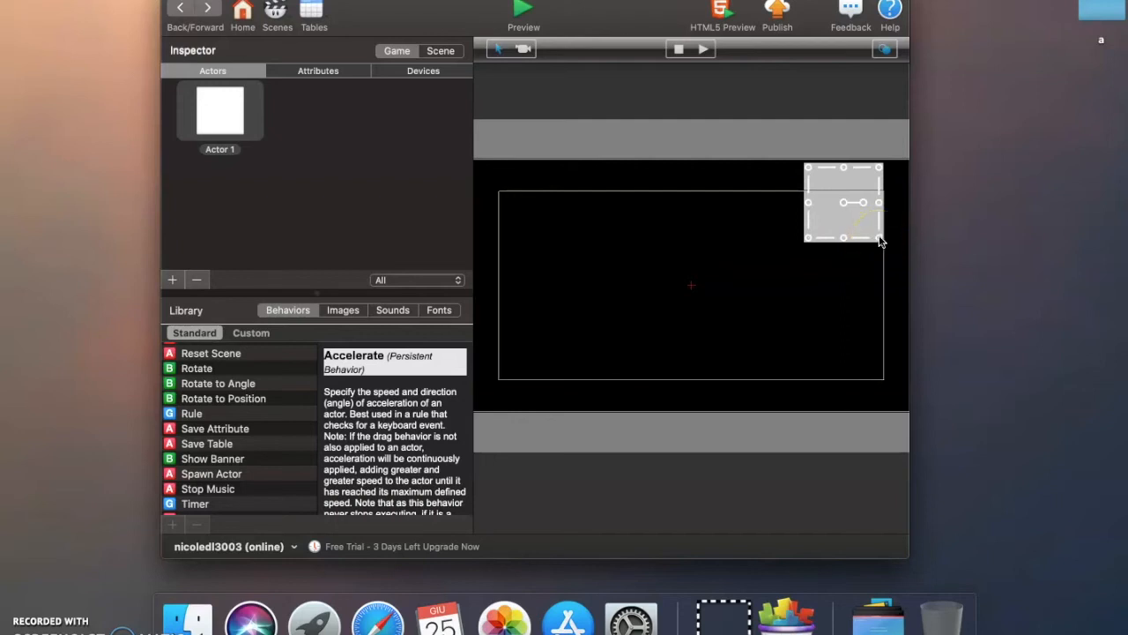
{"action": "mouse_move", "coordinate": [879, 238]}
{"action": "left_mouse_down"}
{"action": "mouse_move", "coordinate": [823, 214]}
{"action": "mouse_move", "coordinate": [829, 231]}
{"action": "mouse_move", "coordinate": [870, 211]}
{"action": "mouse_move", "coordinate": [881, 238]}
{"action": "left_mouse_up"}
{"action": "left_click", "coordinate": [874, 204]}
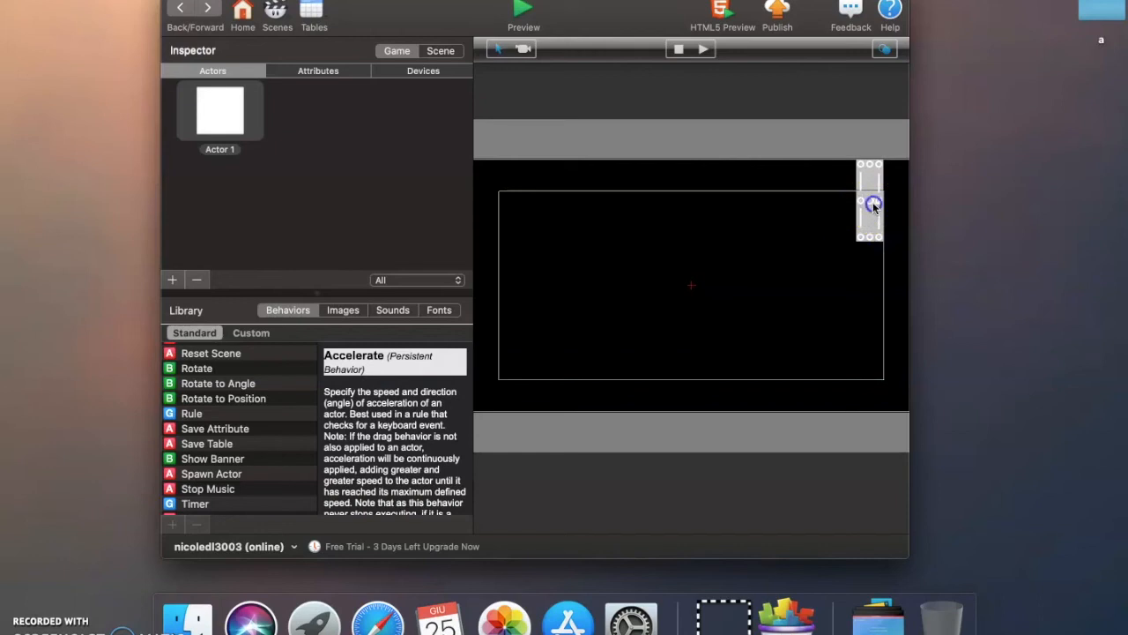
{"action": "left_click", "coordinate": [605, 316]}
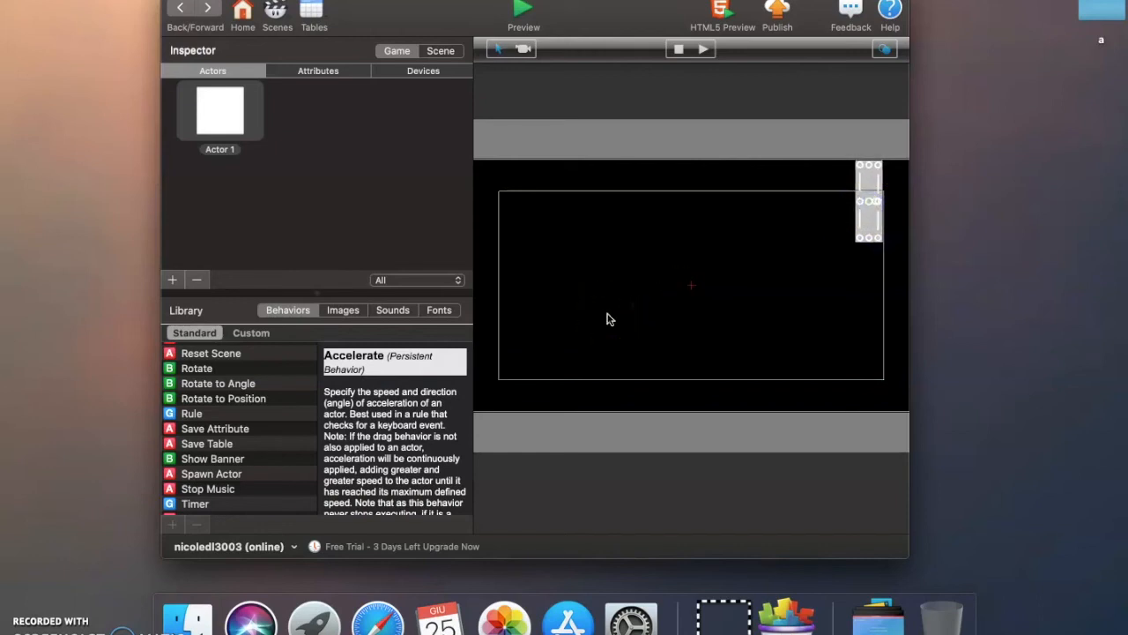
Switch to the earlier project and preview its game, moving the yellow wall to the lower right to deflect the green cubes
{"action": "left_click", "coordinate": [533, 392]}
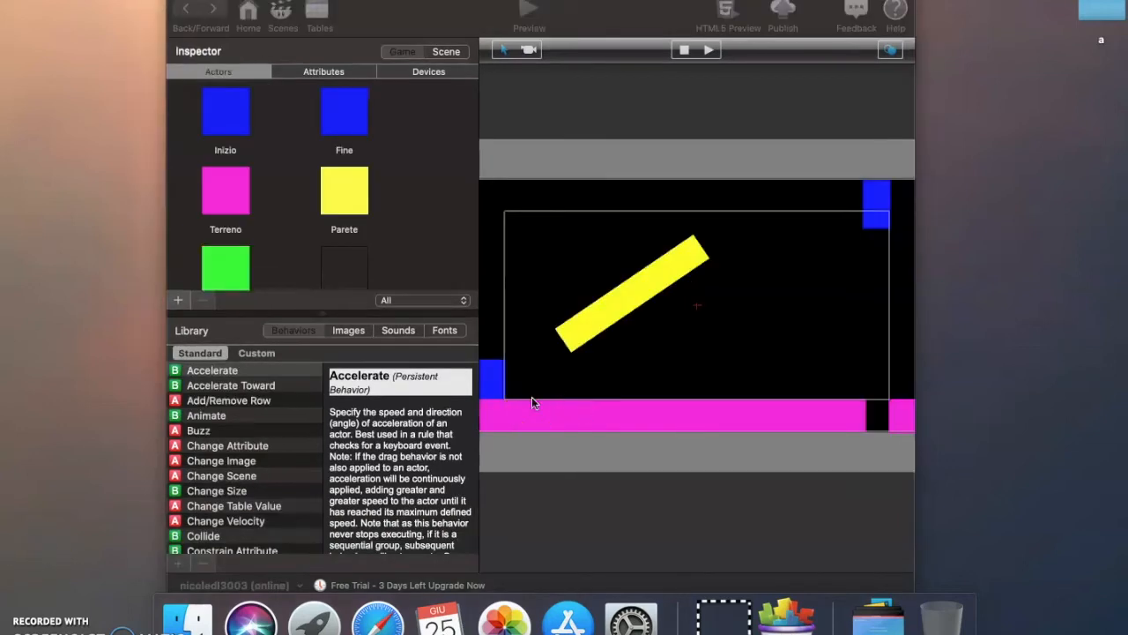
{"action": "left_click", "coordinate": [571, 133]}
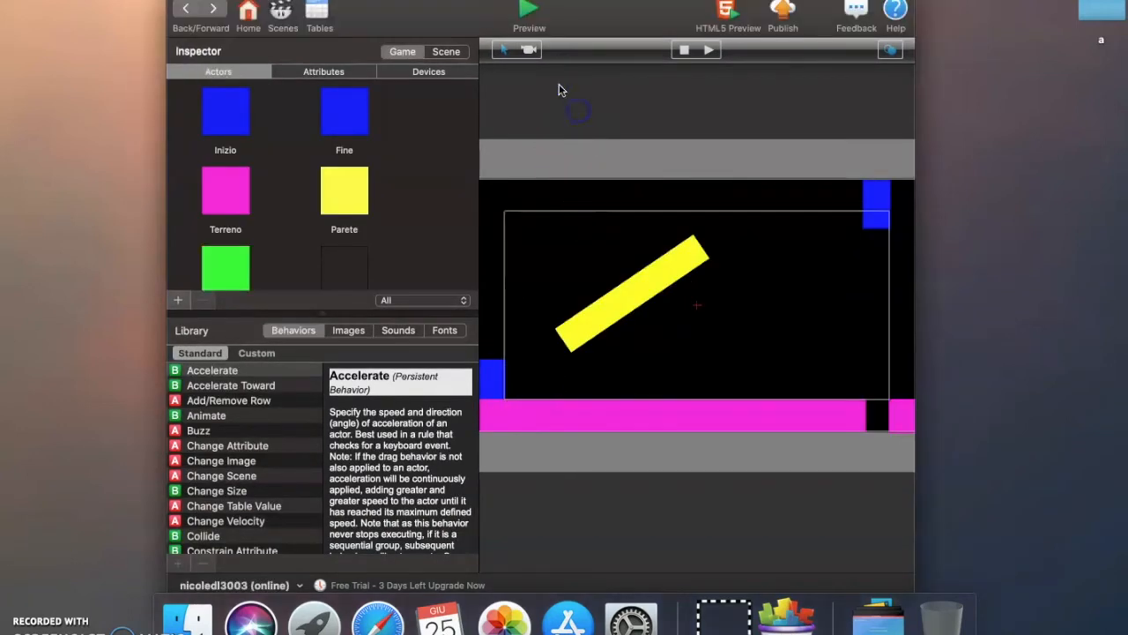
{"action": "left_click", "coordinate": [526, 13]}
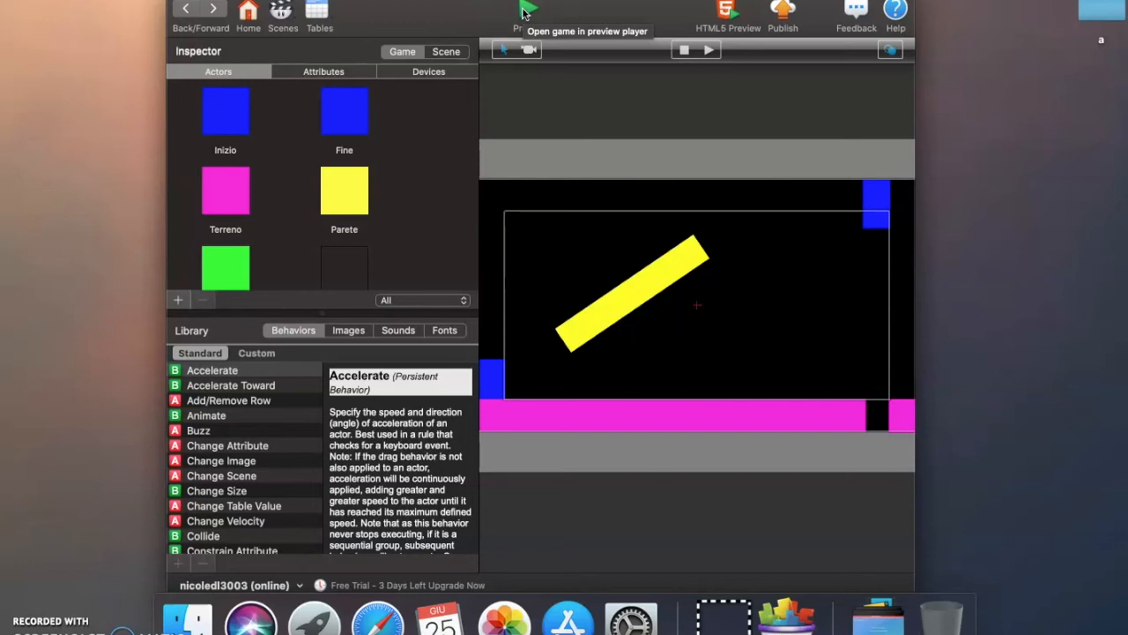
{"action": "left_click", "coordinate": [525, 12]}
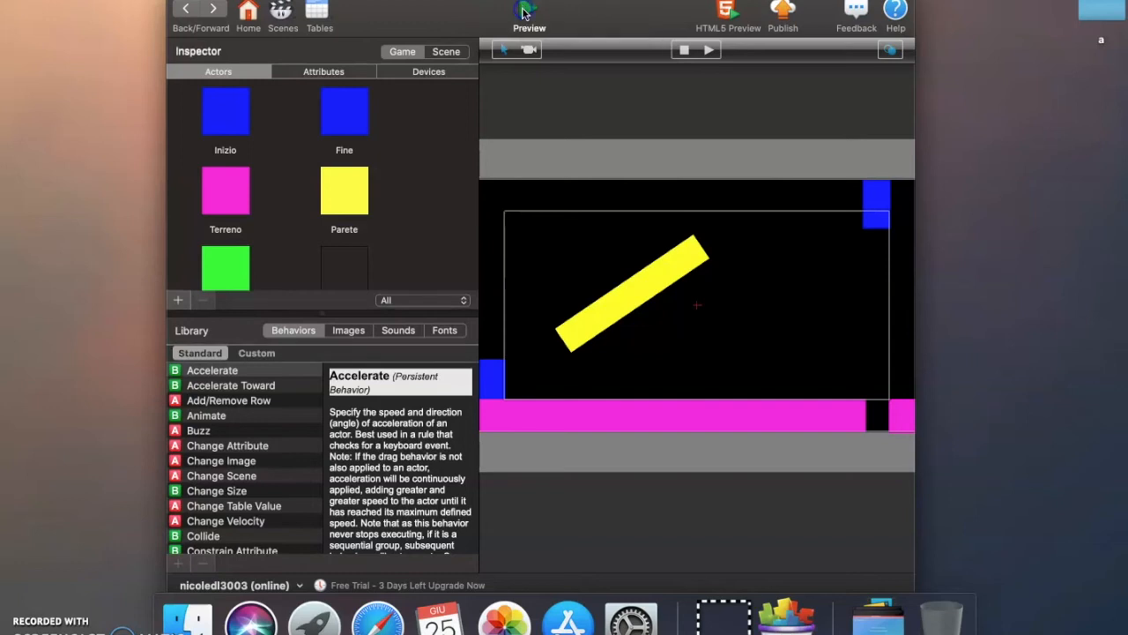
{"action": "left_click_drag", "start_coordinate": [495, 211], "coordinate": [710, 272]}
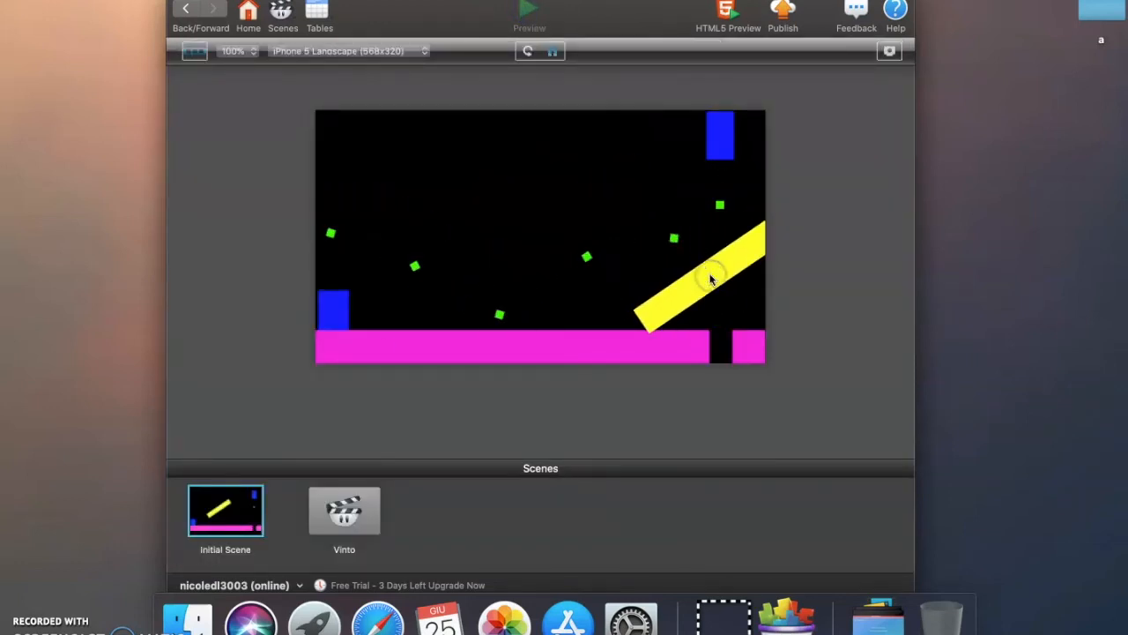
{"action": "left_click", "coordinate": [638, 210]}
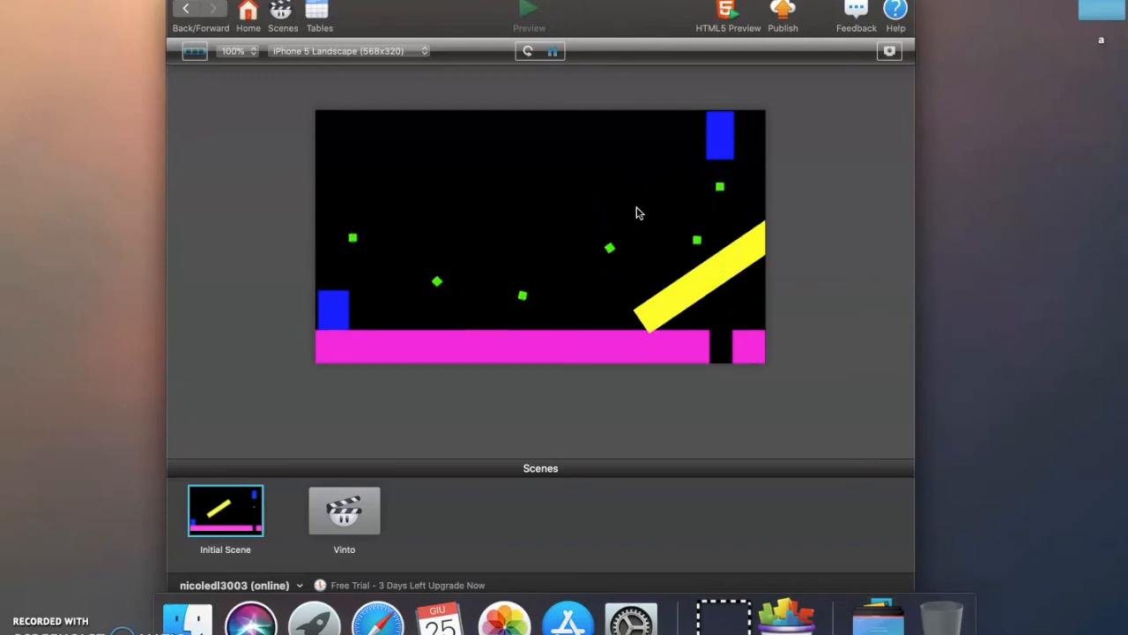
Pause the game preview and start publishing the game to the GameSalad website
{"action": "left_click", "coordinate": [553, 51]}
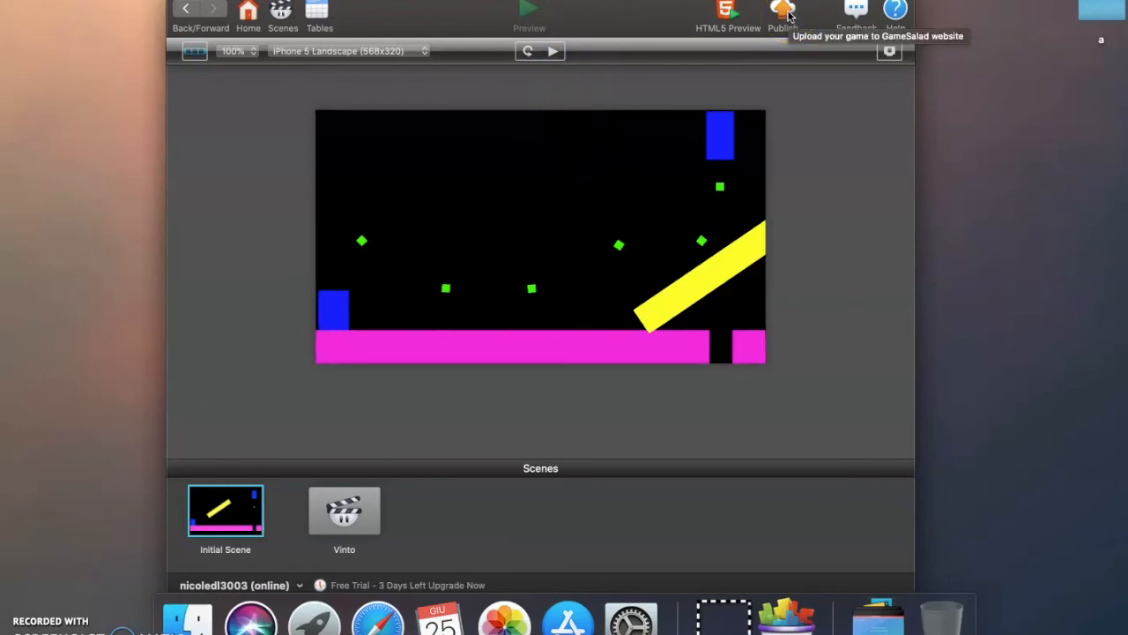
{"action": "left_click", "coordinate": [786, 12]}
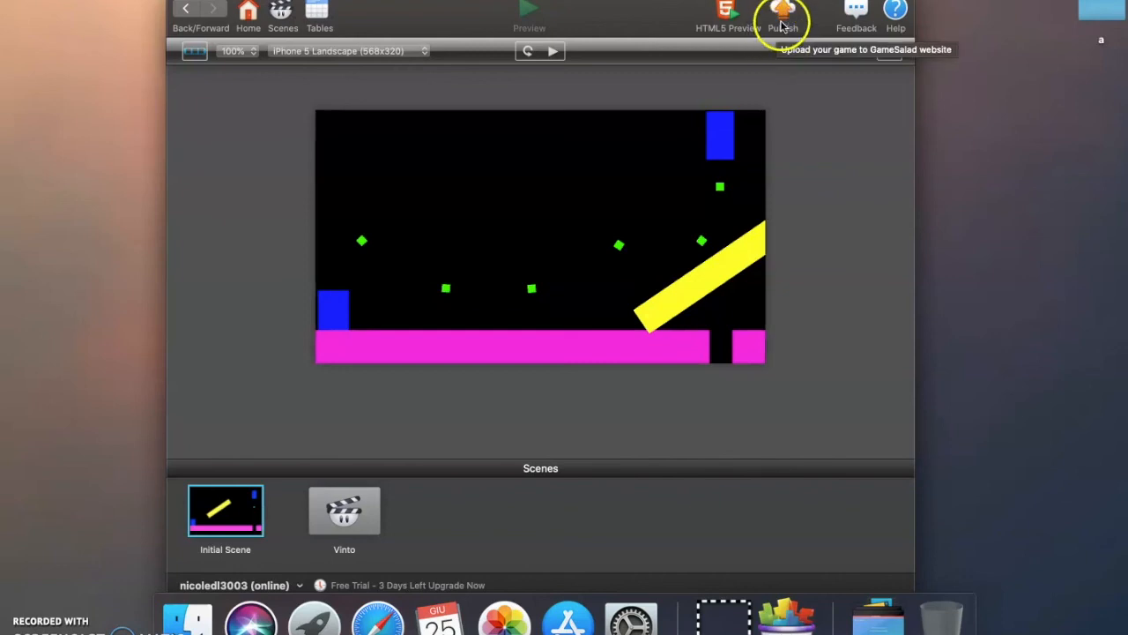